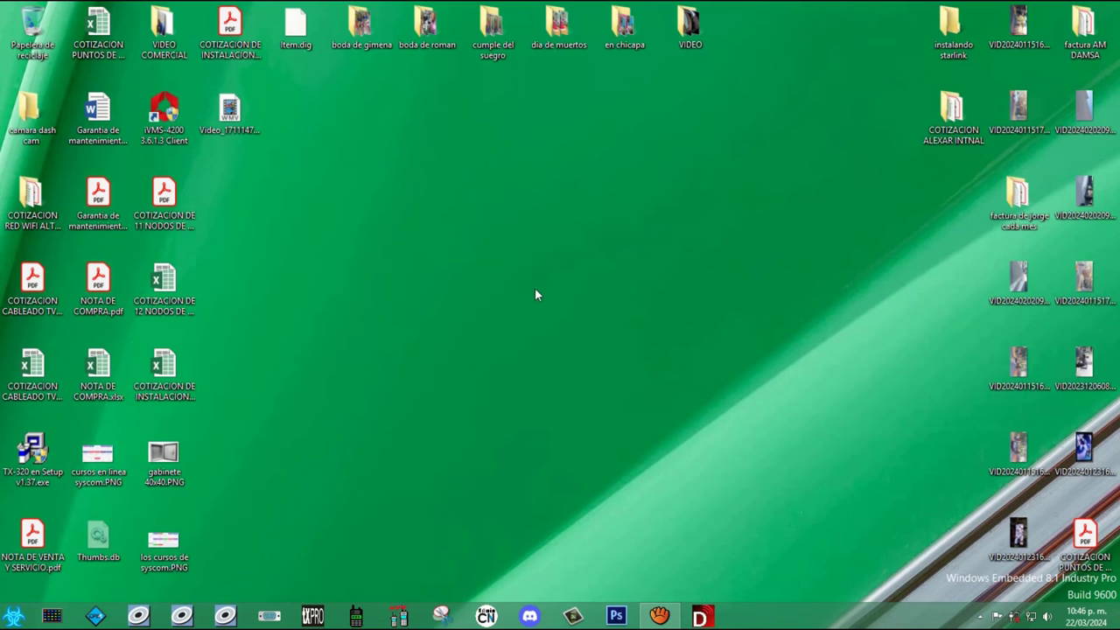
Step: Launch SADP from the Start menu and approve the User Account Control prompt
click(14, 620)
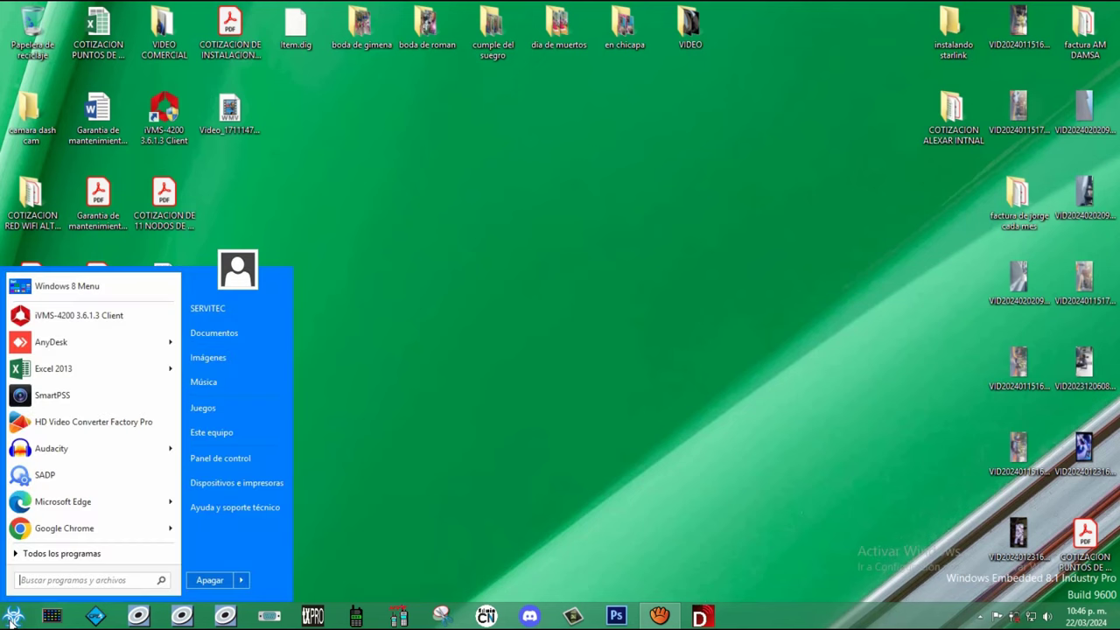
click(40, 480)
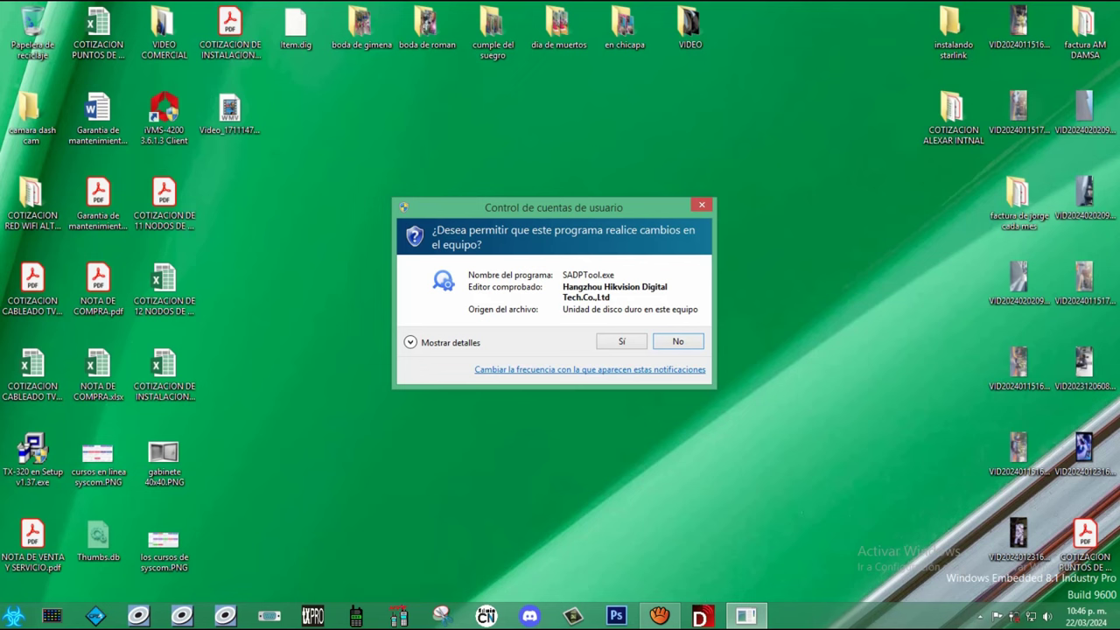
click(621, 342)
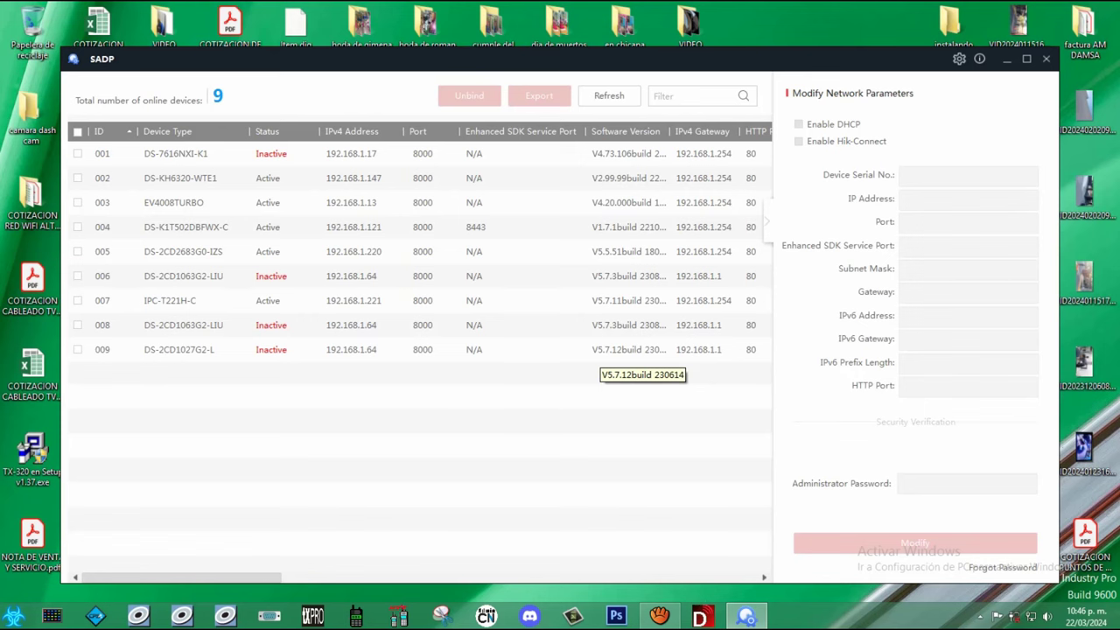
Step: Maximize the SADP window and step through the device rows with the arrow keys
click(1026, 58)
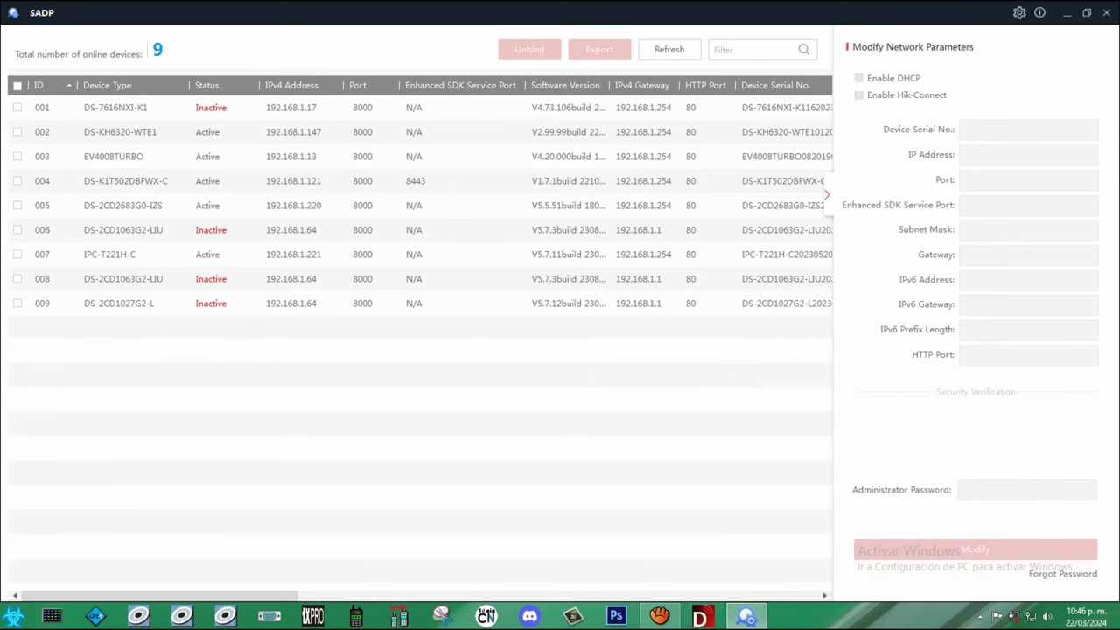
click(18, 107)
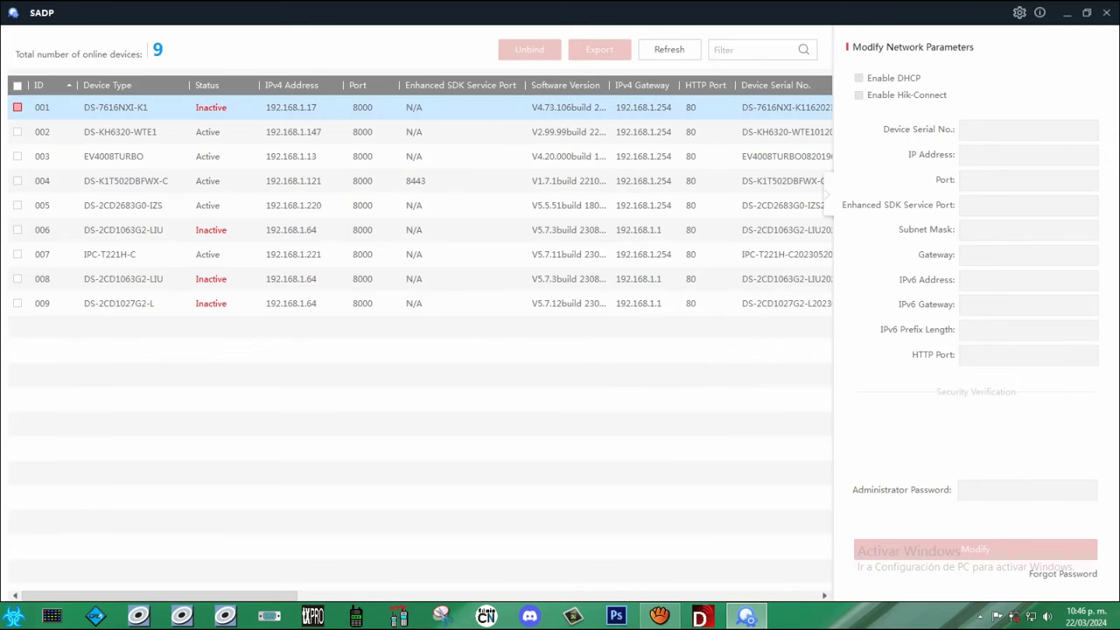
key(Down)
key(Down)
key(Down)
key(Down)
key(Down)
key(Down)
key(Down)
key(Down)
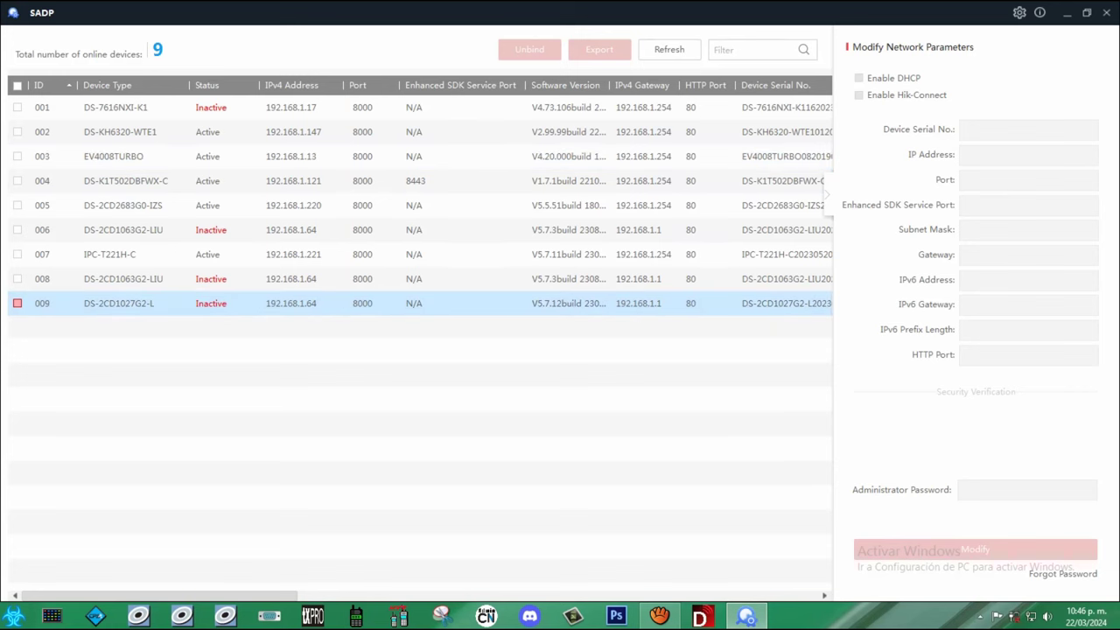
key(Home)
key(Down)
key(Down)
key(Down)
key(Down)
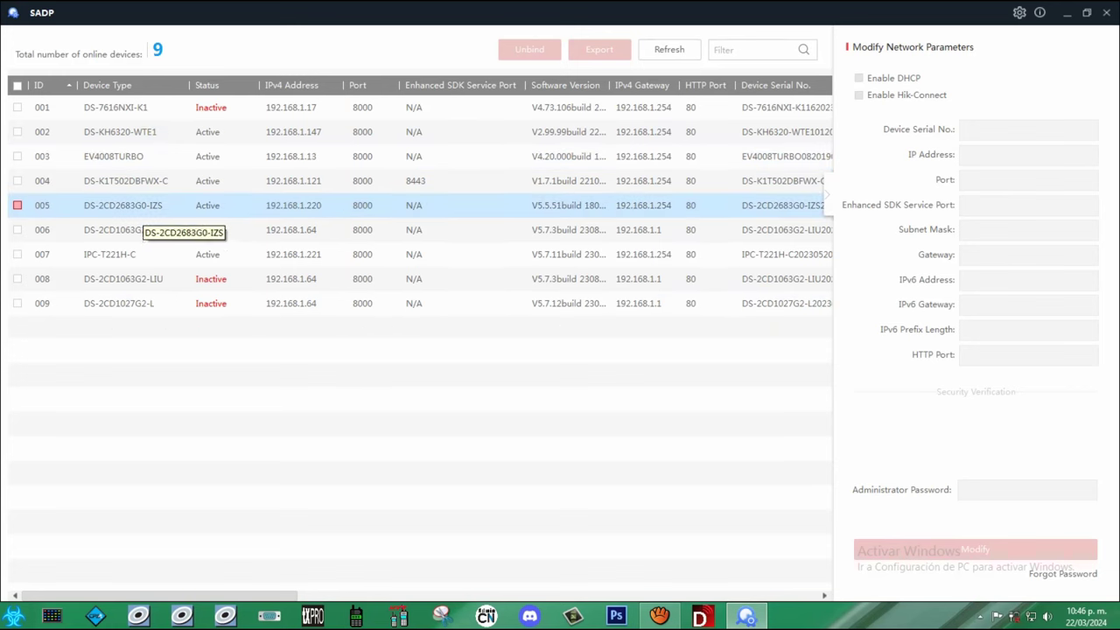
key(Up)
key(Up)
key(Up)
key(Down)
key(Down)
key(Up)
key(Up)
key(Up)
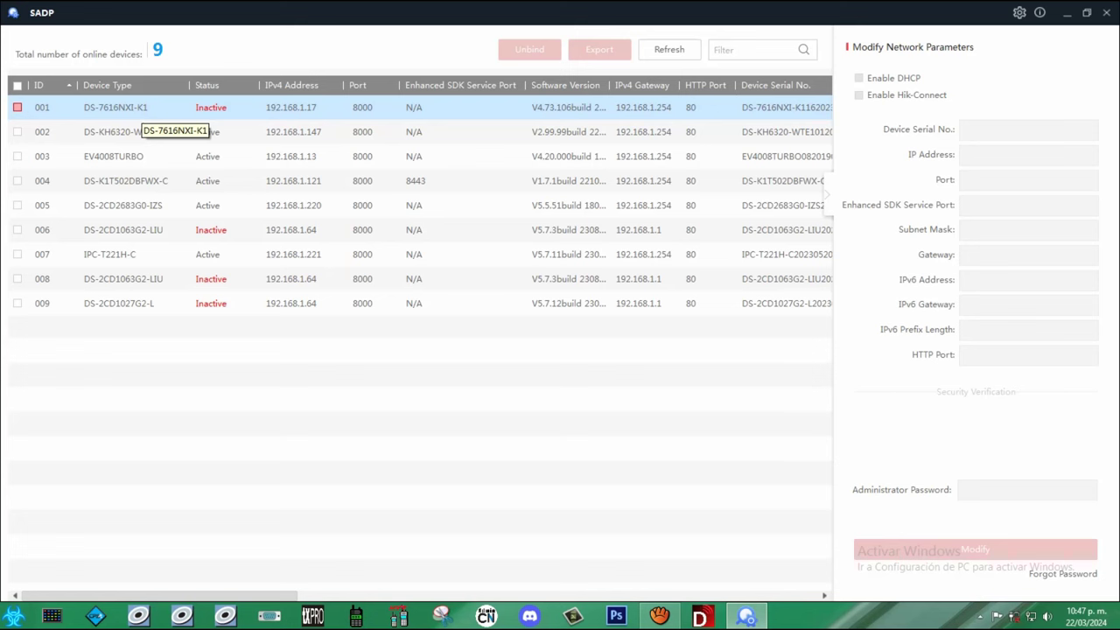
Step: Look over the inactive devices, then check row 001 DS-7616NXI-K1 to bring up its activation form
click(175, 156)
click(215, 230)
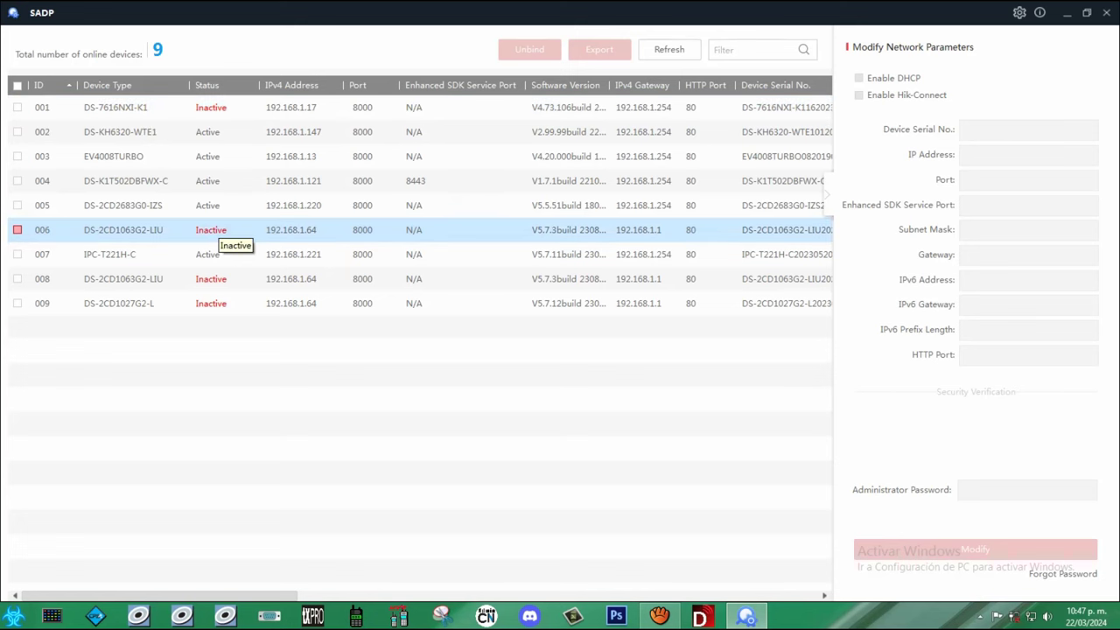
click(210, 254)
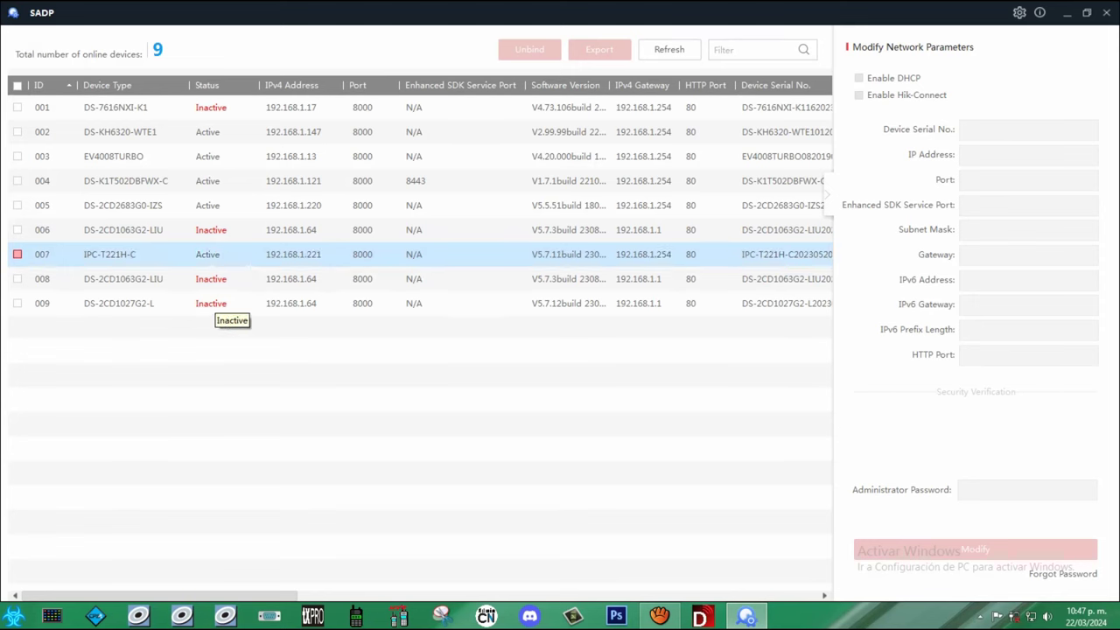
click(215, 234)
click(215, 279)
click(215, 307)
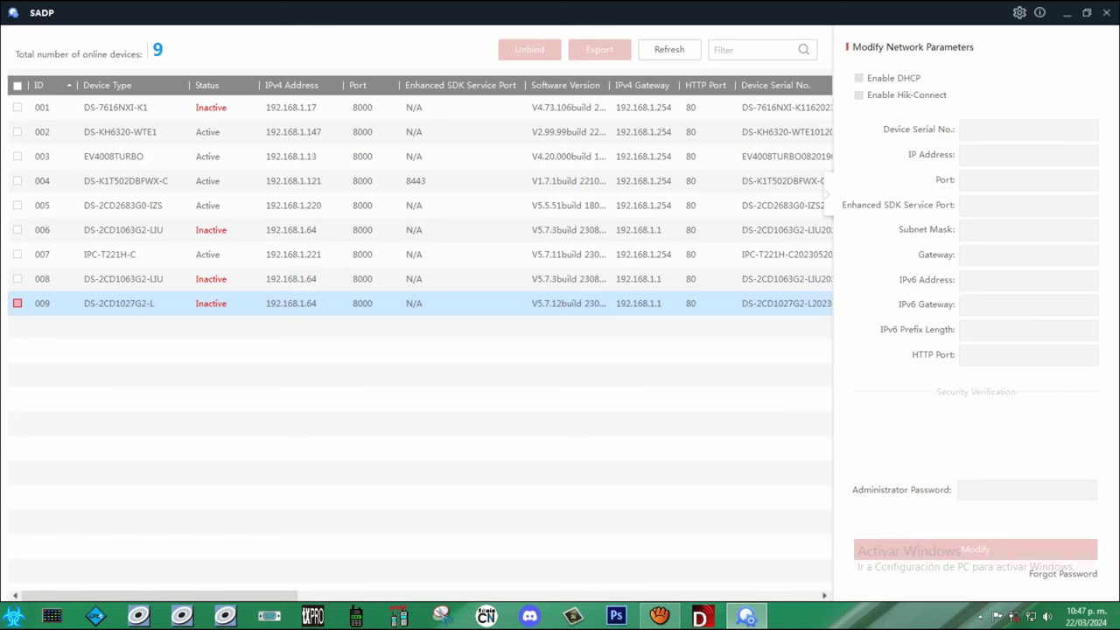
click(122, 279)
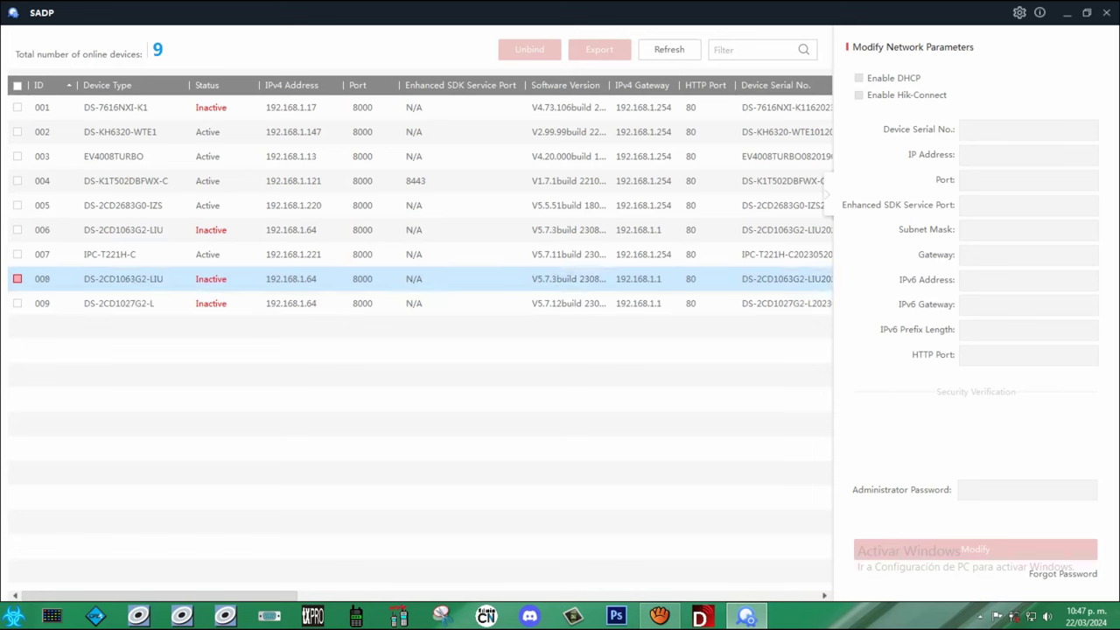
click(114, 156)
key(Up)
key(Up)
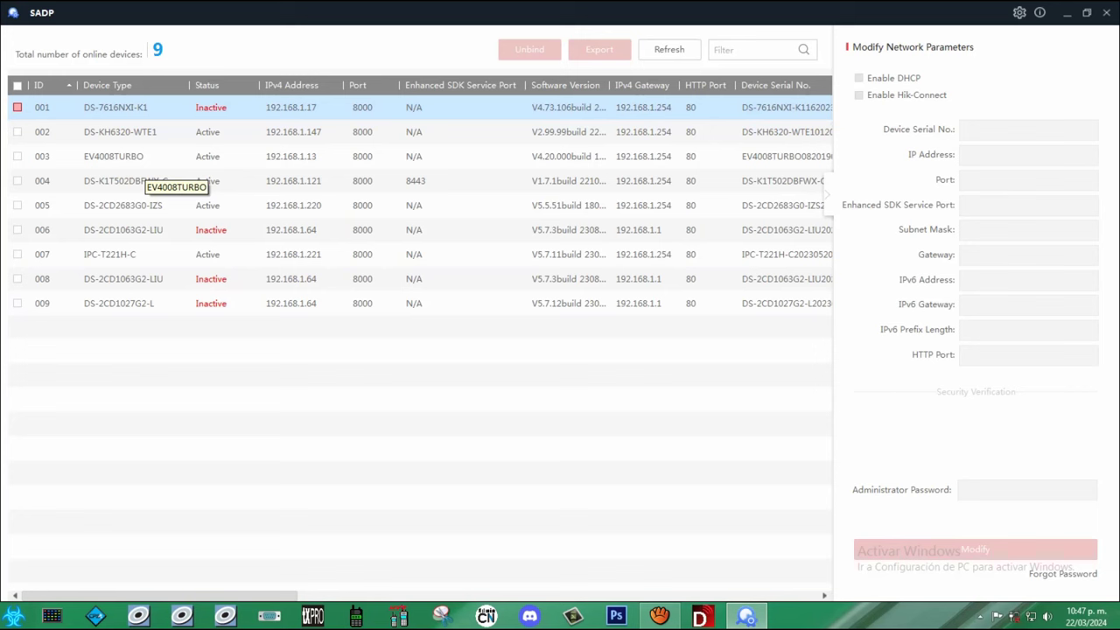
key(space)
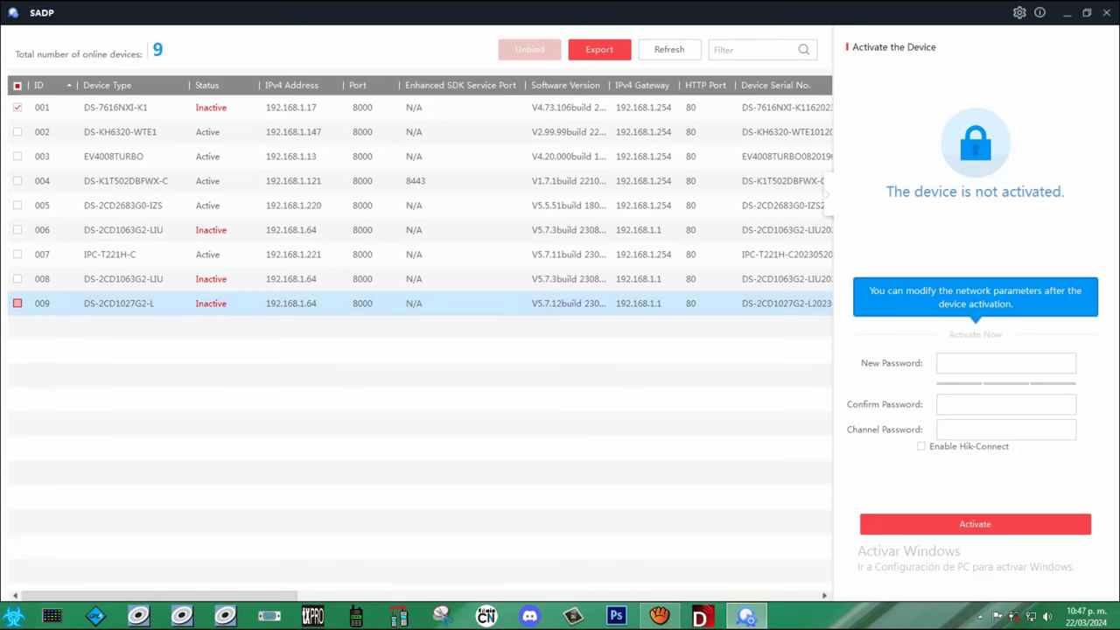
click(1006, 363)
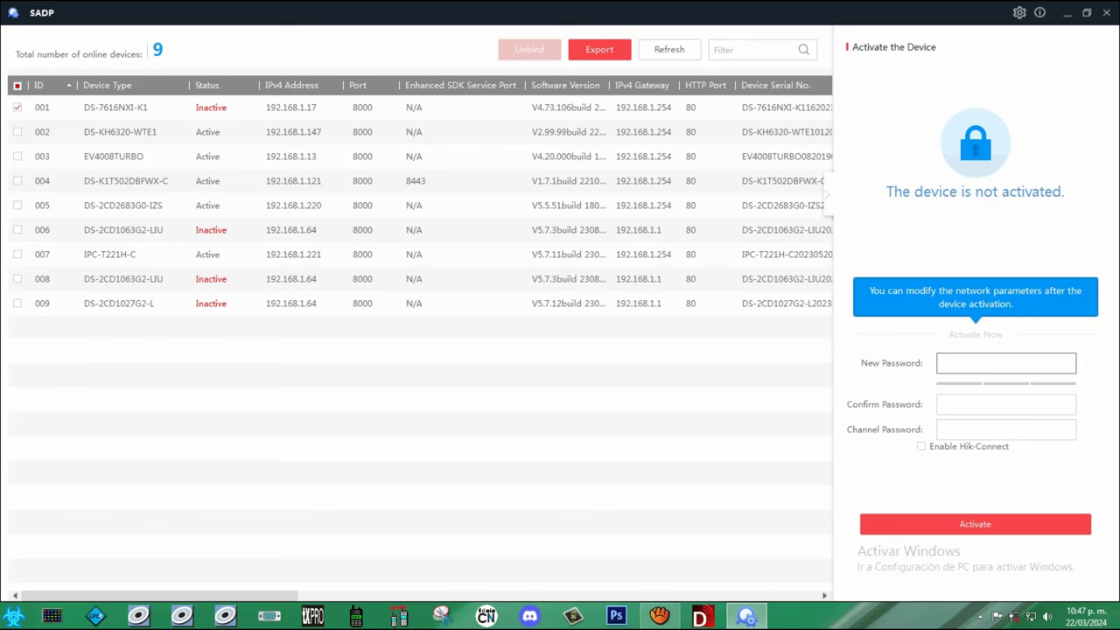
click(14, 616)
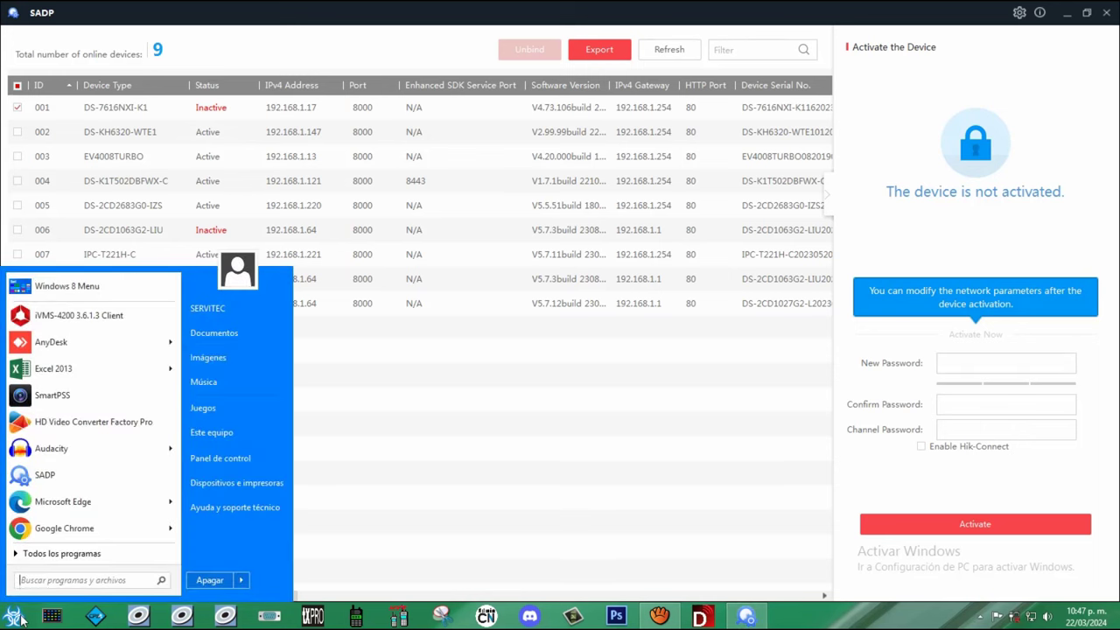
text(@DME)
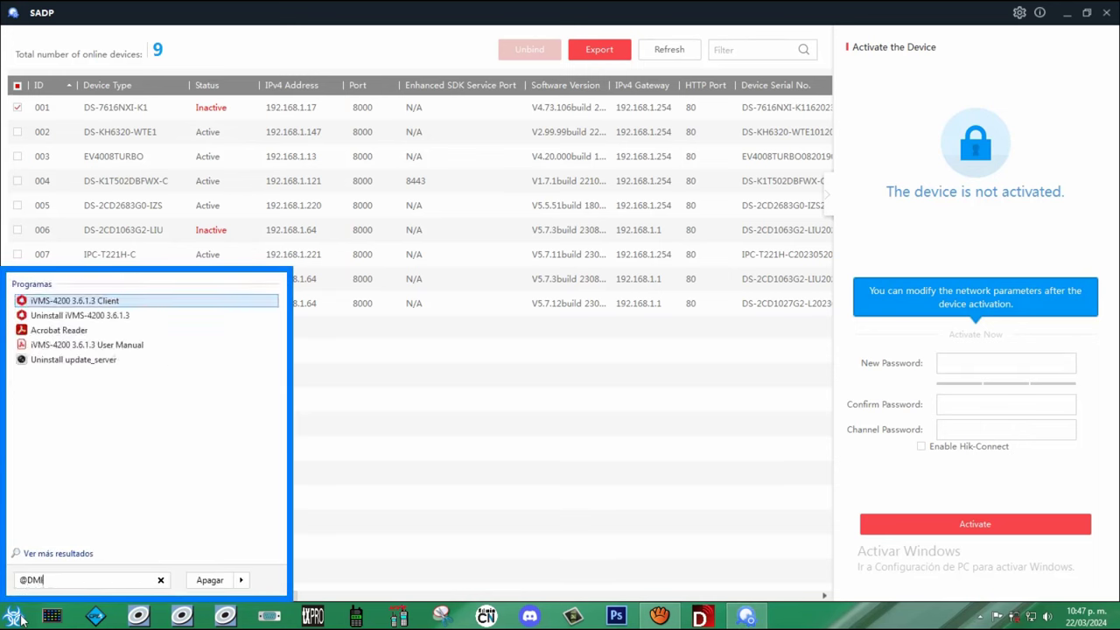
key(BackSpace)
key(BackSpace)
key(BackSpace)
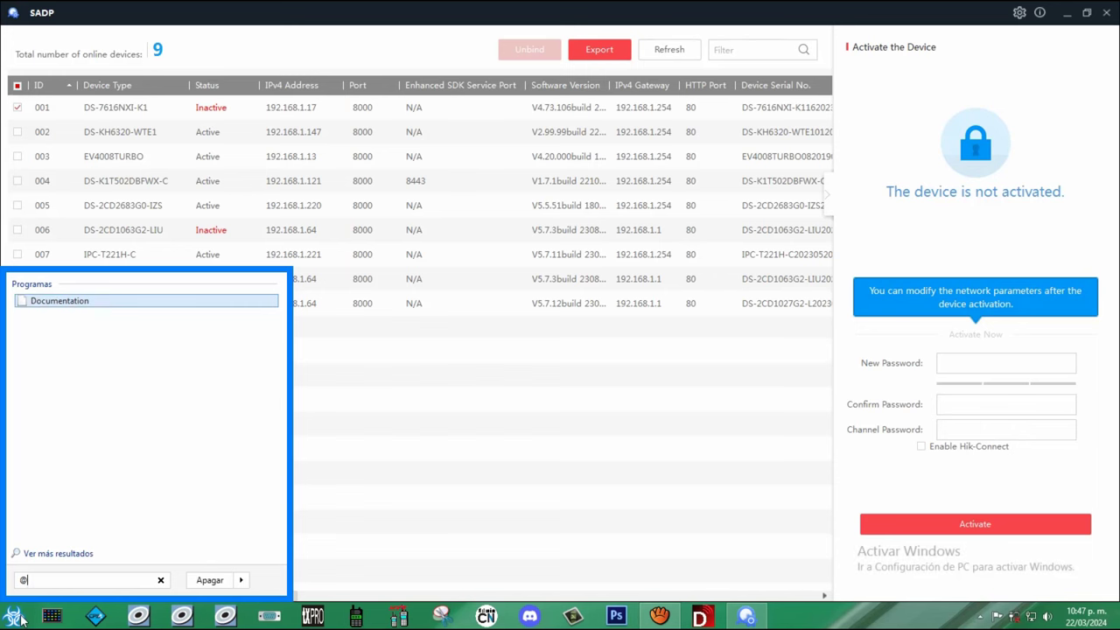
text(dmin)
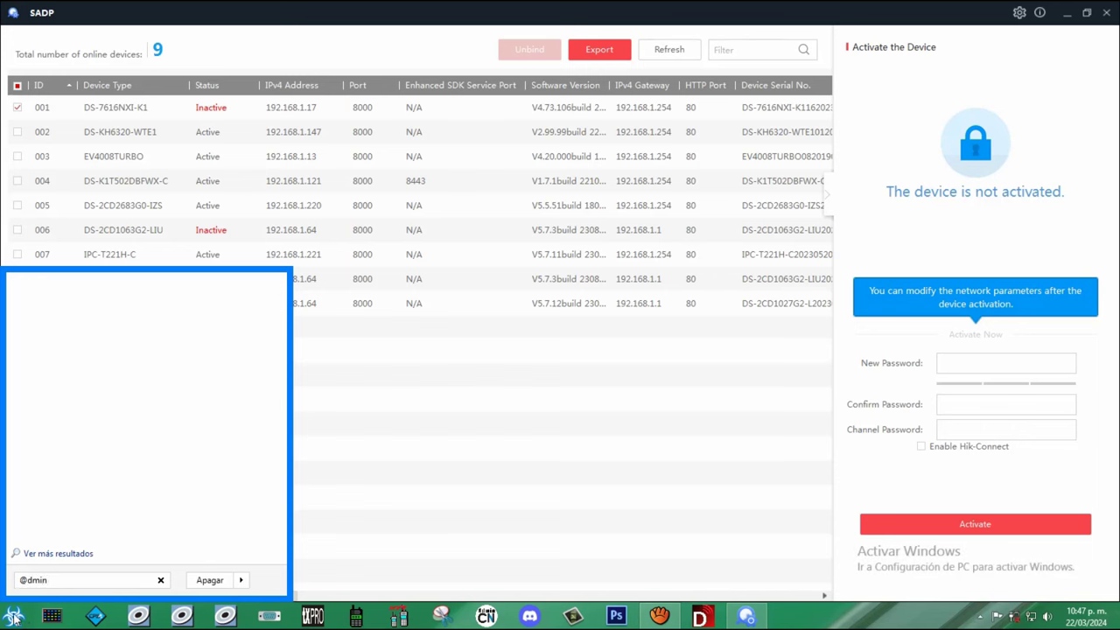
click(1006, 363)
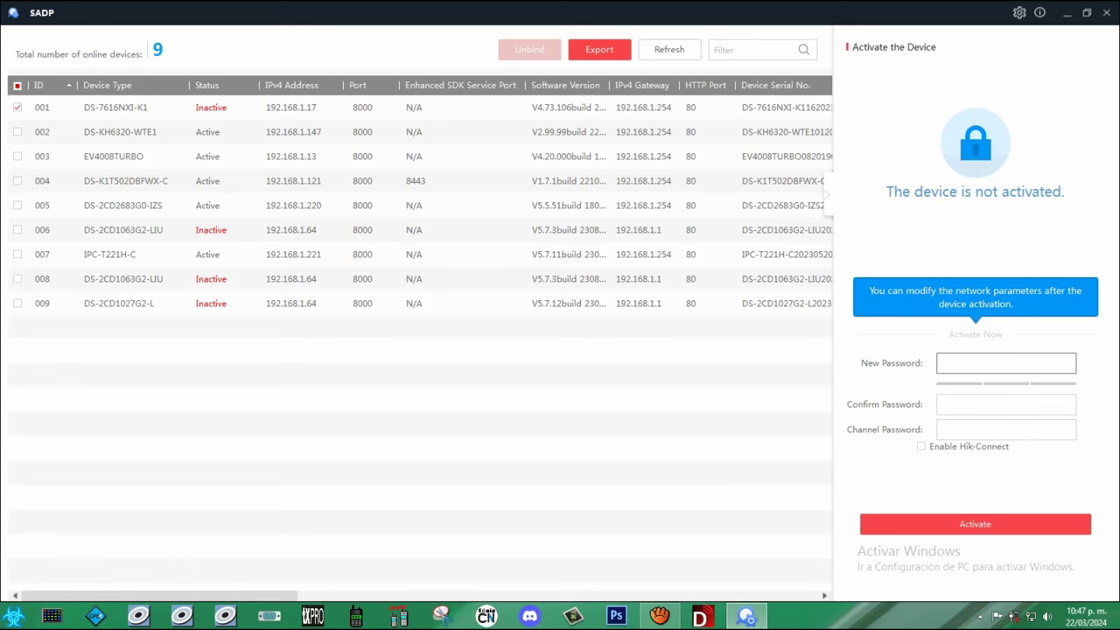
Step: Enter a Strong new password and repeat it in Confirm Password
text(admin1234)
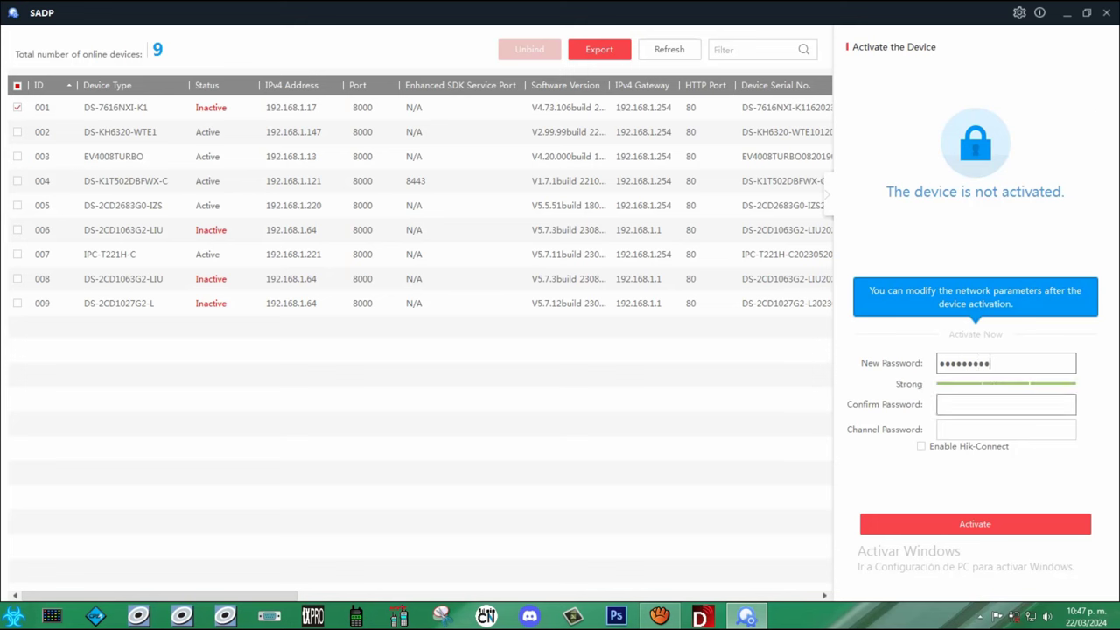
click(1006, 404)
text(••••••)
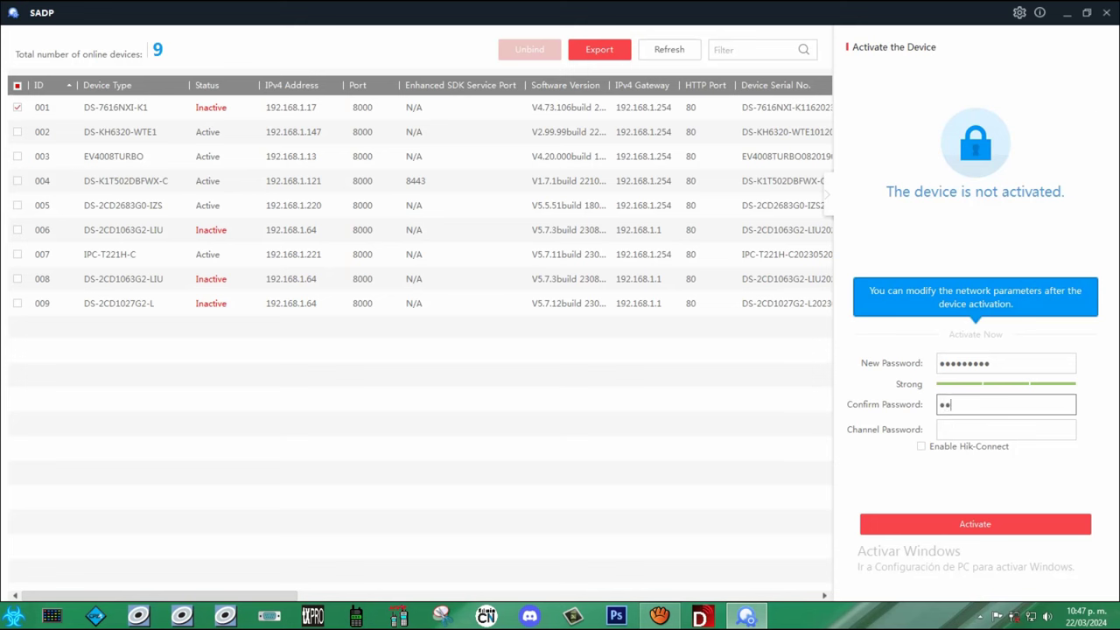
text(••)
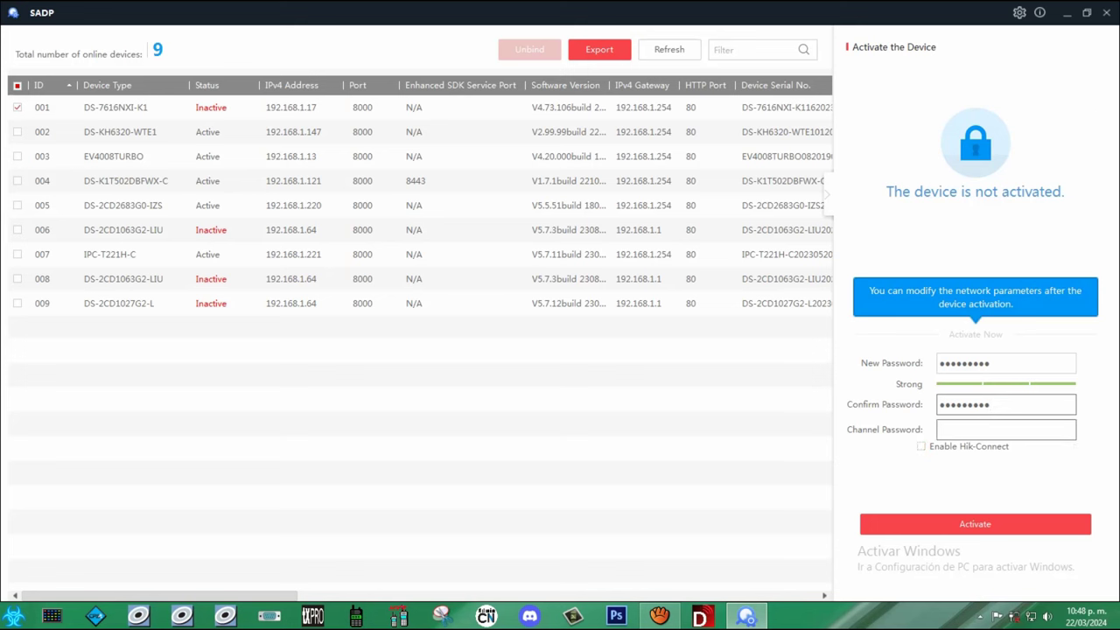
Step: Fill in the channel password with Hik-Connect enabled
key(Tab)
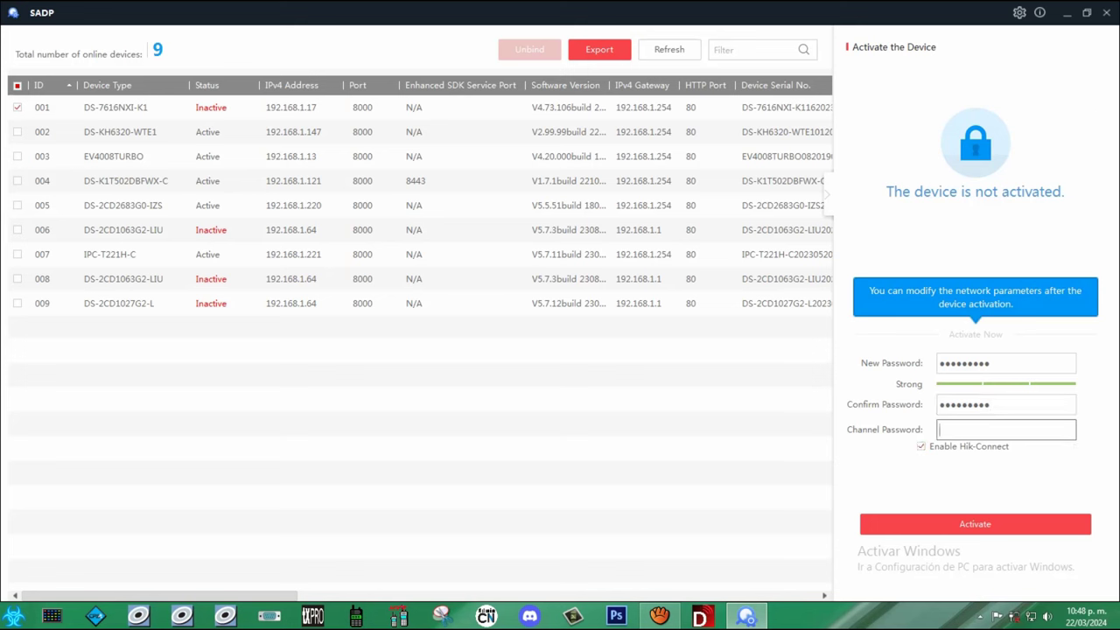
text(•••••••••)
click(975, 523)
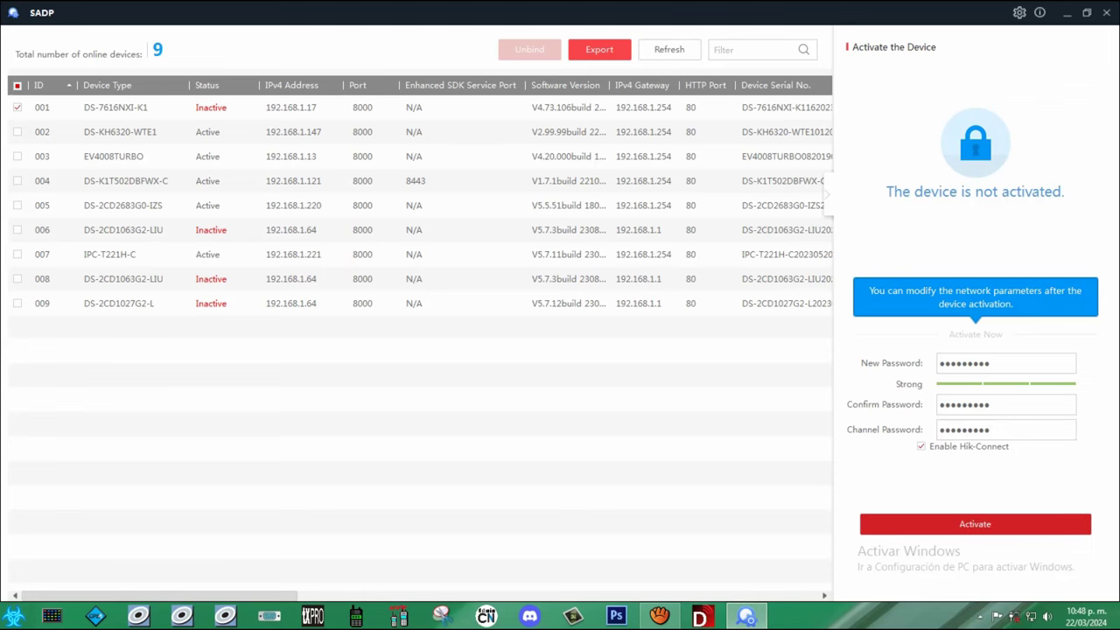